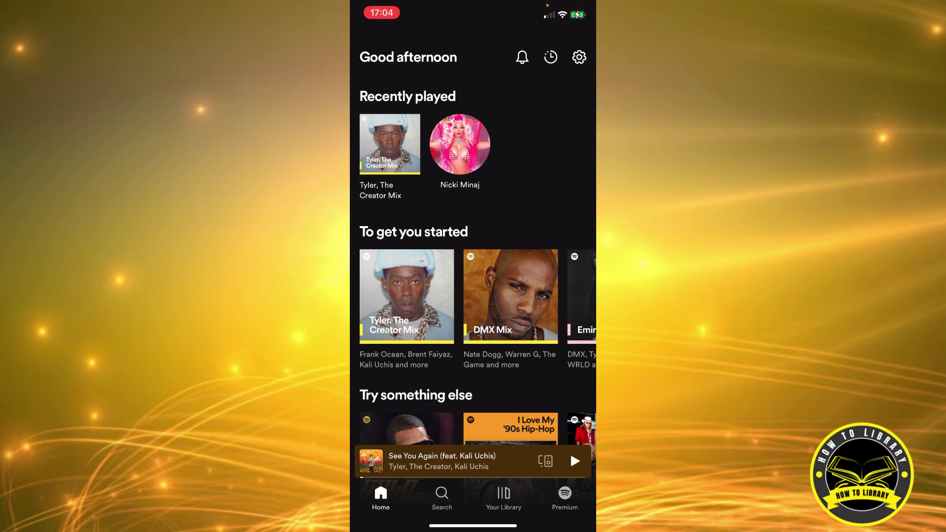
Open Spotify's Settings list from the gear icon on Home
{"action": "left_click", "coordinate": [578, 56]}
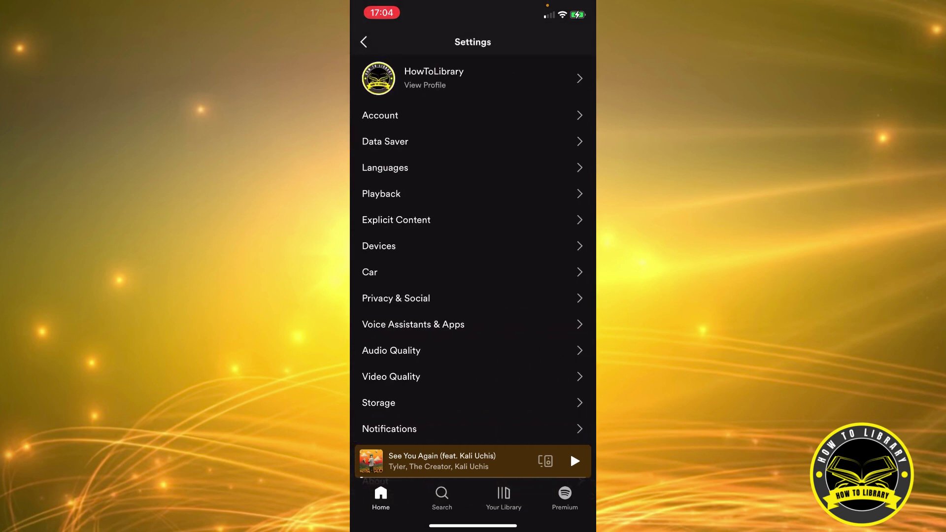
{"action": "scroll", "coordinate": [473, 266], "scroll_direction": "down", "scroll_amount": 2}
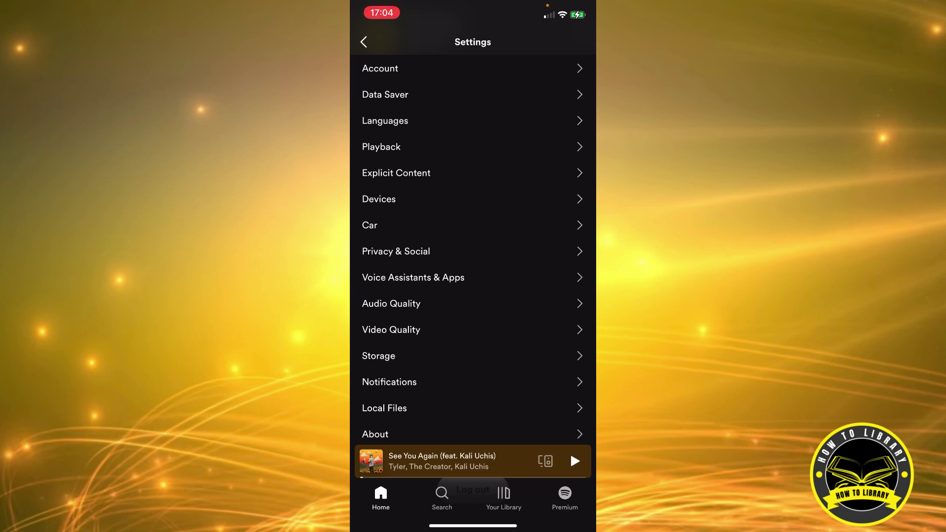
Set WiFi video streaming to Low on the Video Quality page, leaving cellular at Medium
{"action": "left_click", "coordinate": [391, 329]}
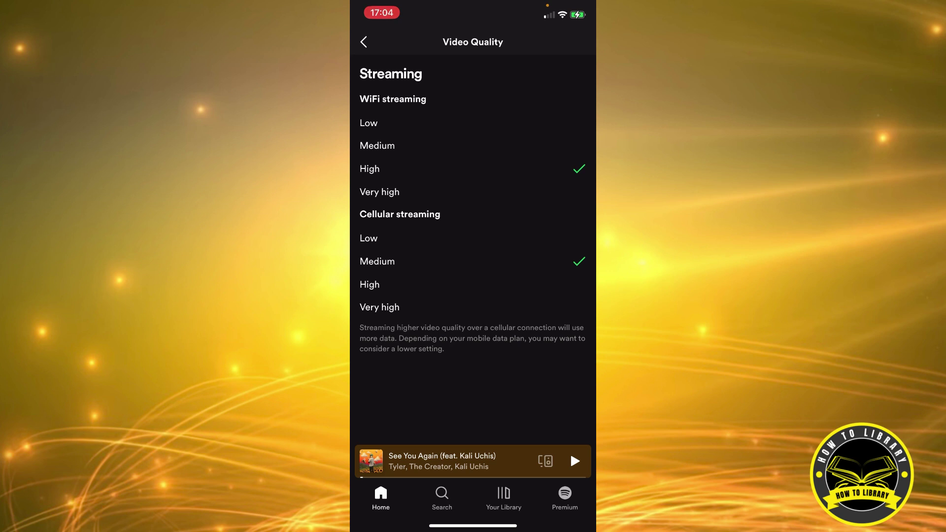
{"action": "left_click", "coordinate": [368, 122]}
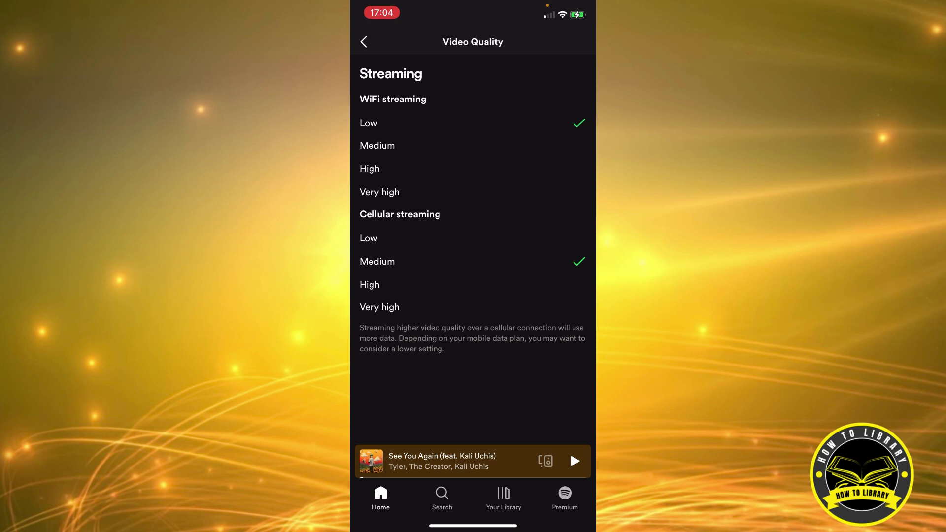